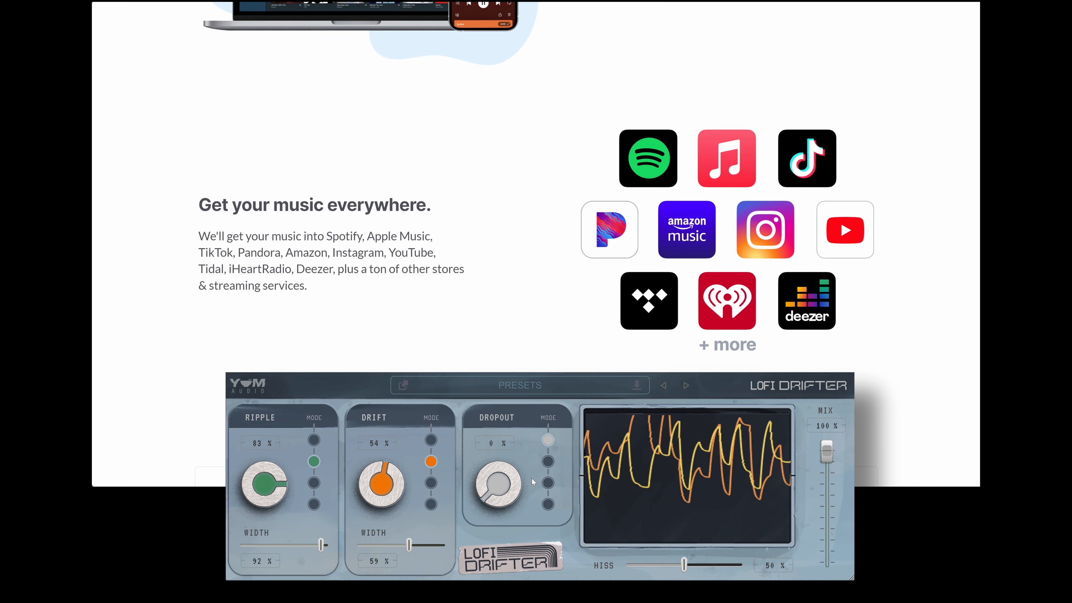
Set Dropout to 51% in its third mode and Ripple to 67% in its third mode.
{"action": "left_click_drag", "start_coordinate": [498, 474], "coordinate": [503, 447]}
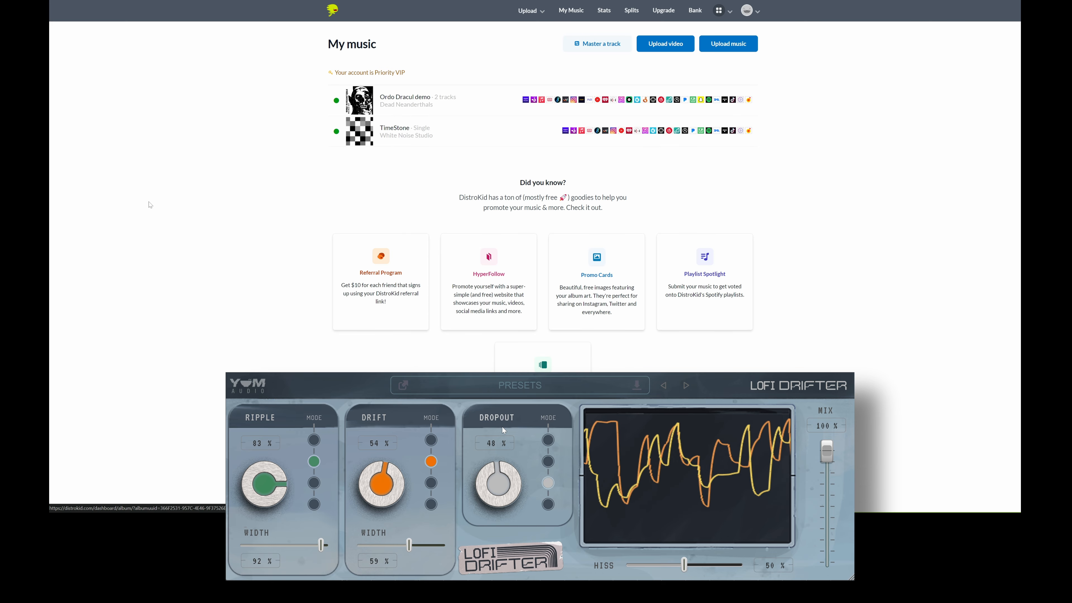
{"action": "left_click_drag", "start_coordinate": [502, 428], "coordinate": [502, 424]}
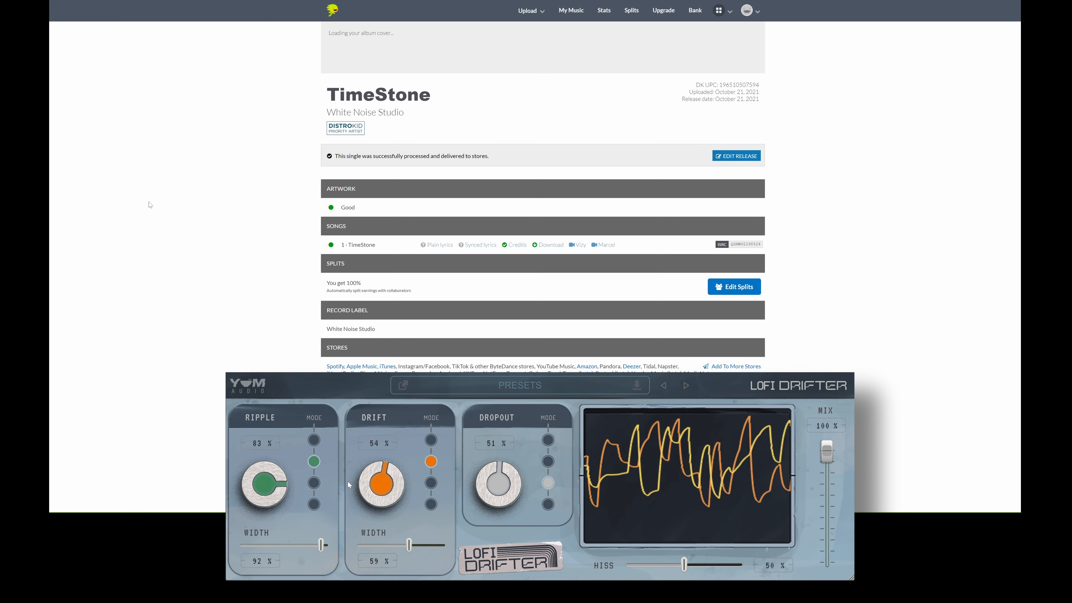
{"action": "left_click", "coordinate": [313, 483]}
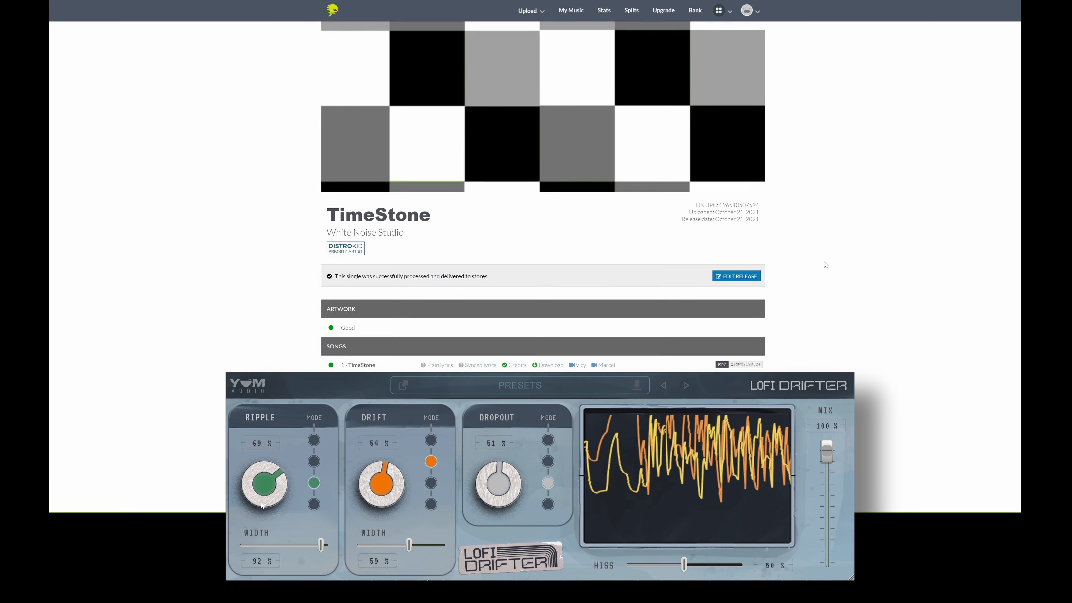
{"action": "left_click_drag", "start_coordinate": [261, 503], "coordinate": [260, 505]}
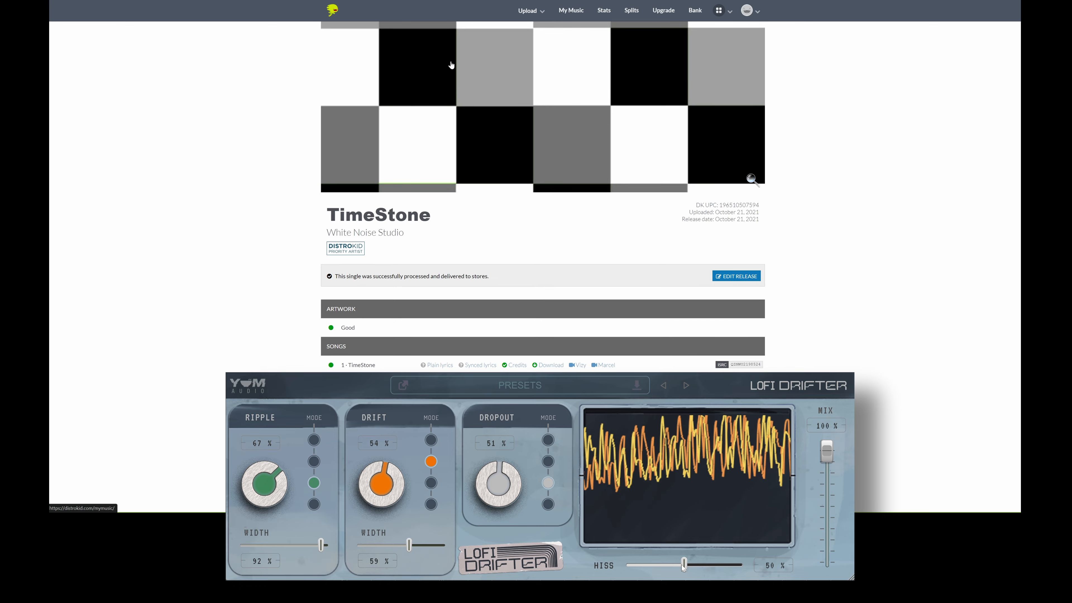
Raise Hiss to 100% and set Ripple to 73%.
{"action": "left_click_drag", "start_coordinate": [683, 564], "coordinate": [742, 564]}
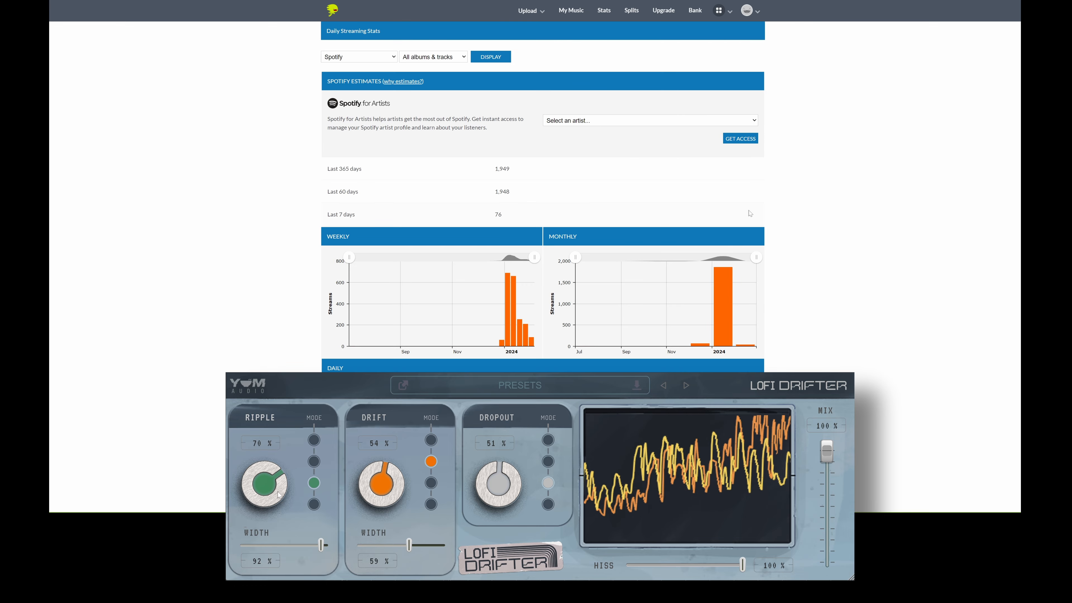
{"action": "left_click_drag", "start_coordinate": [277, 491], "coordinate": [279, 488]}
{"action": "scroll", "coordinate": [749, 210], "scroll_direction": "down", "scroll_amount": 7}
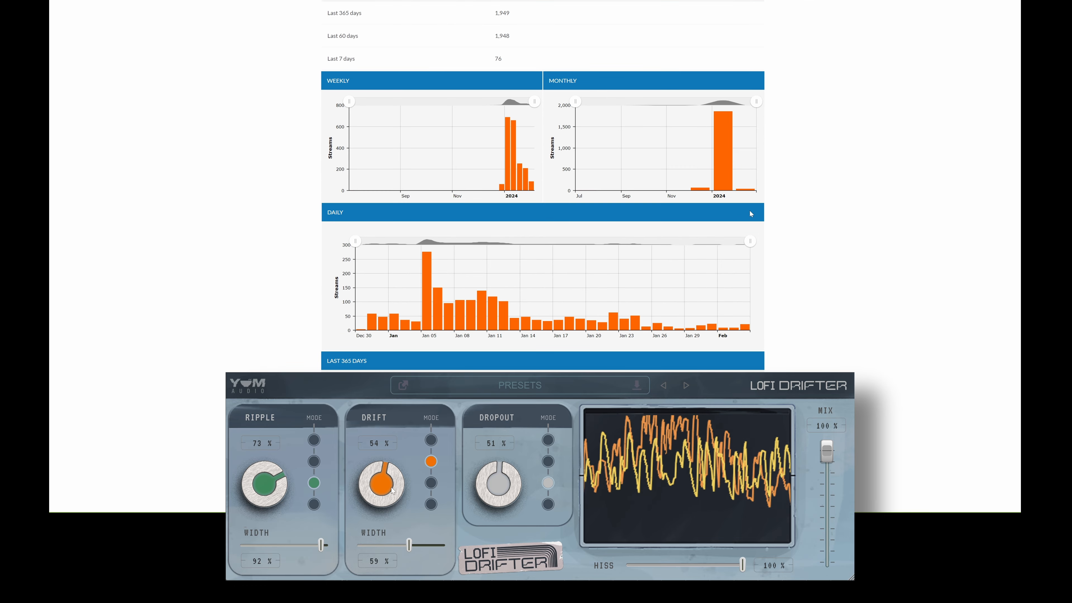
{"action": "scroll", "coordinate": [749, 210], "scroll_direction": "up", "scroll_amount": 4}
Raise Drift to 84% and its Width to 81%.
{"action": "left_click_drag", "start_coordinate": [392, 487], "coordinate": [402, 449]}
{"action": "scroll", "coordinate": [750, 213], "scroll_direction": "down", "scroll_amount": 6}
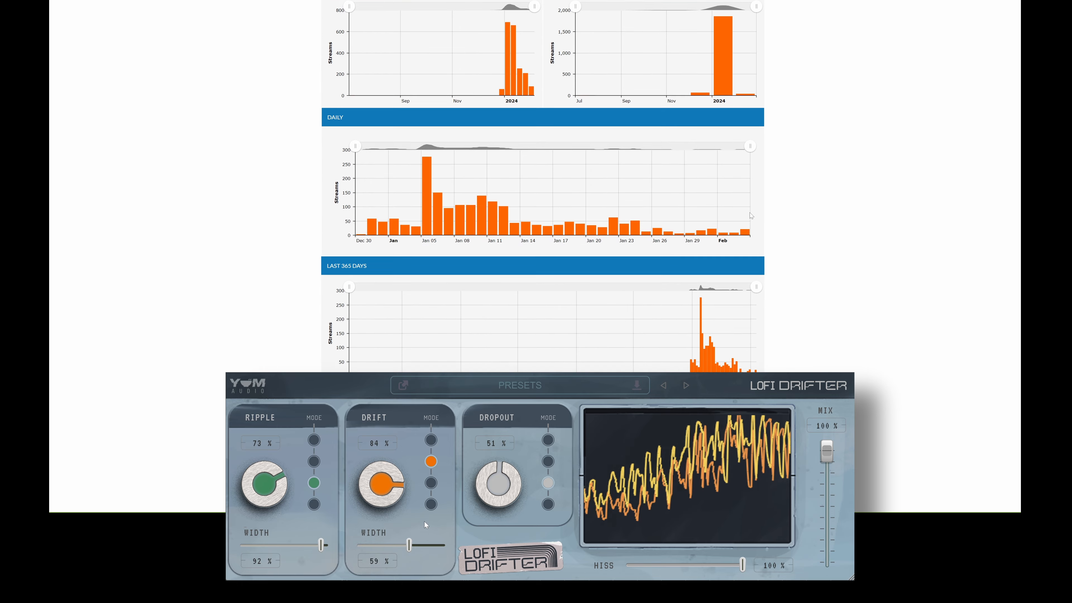
{"action": "left_click_drag", "start_coordinate": [409, 545], "coordinate": [445, 545]}
{"action": "scroll", "coordinate": [751, 221], "scroll_direction": "up", "scroll_amount": 4}
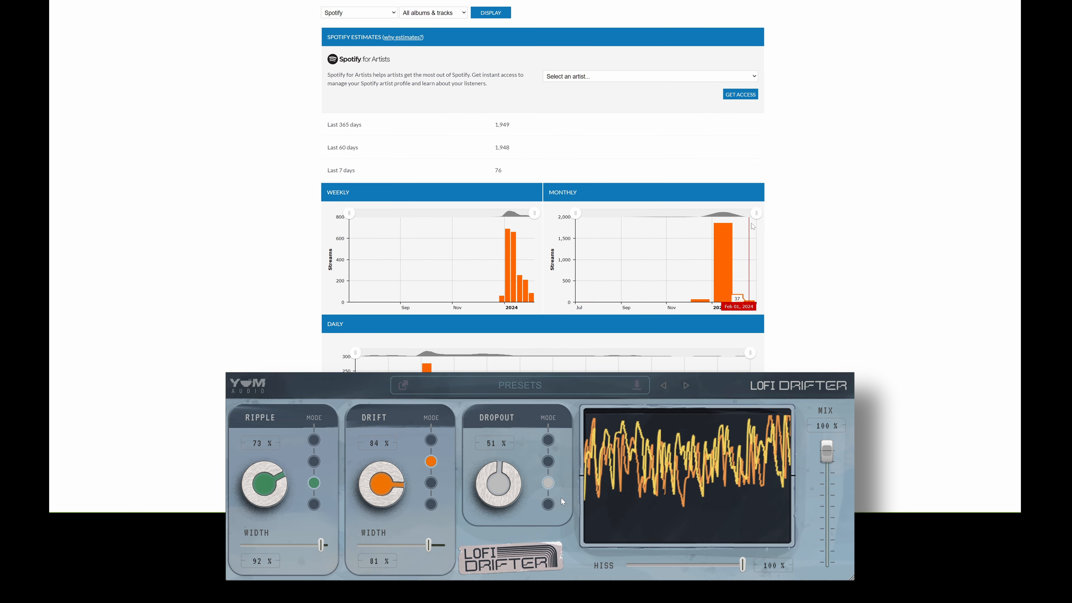
Switch Dropout and Ripple to their second modes and reduce the Ripple Width to 83%.
{"action": "left_click", "coordinate": [548, 461]}
{"action": "left_click_drag", "start_coordinate": [321, 545], "coordinate": [308, 548]}
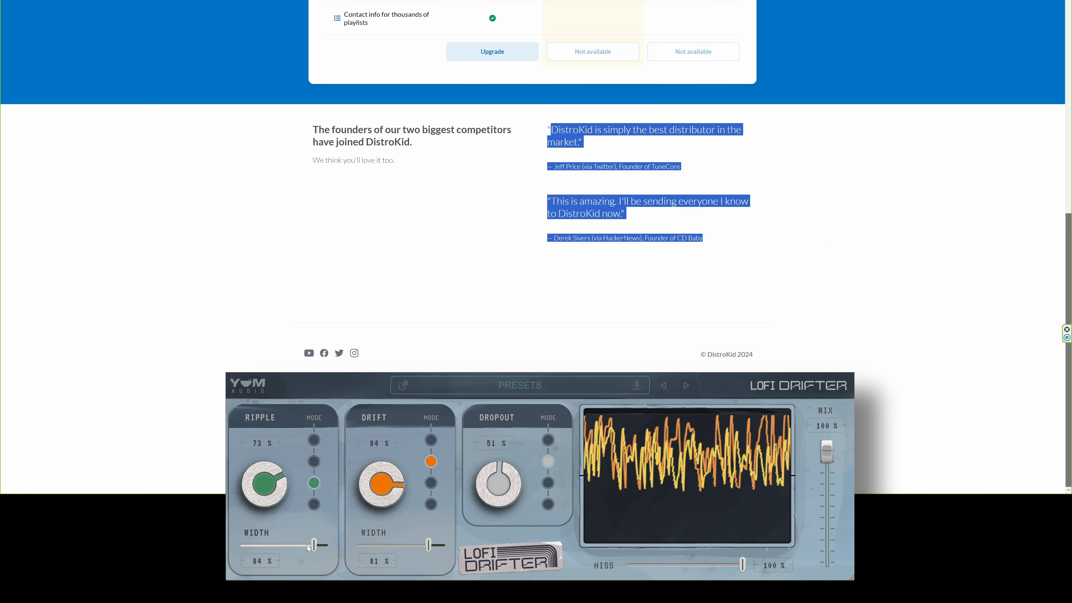
{"action": "left_click_drag", "start_coordinate": [551, 130], "coordinate": [548, 130]}
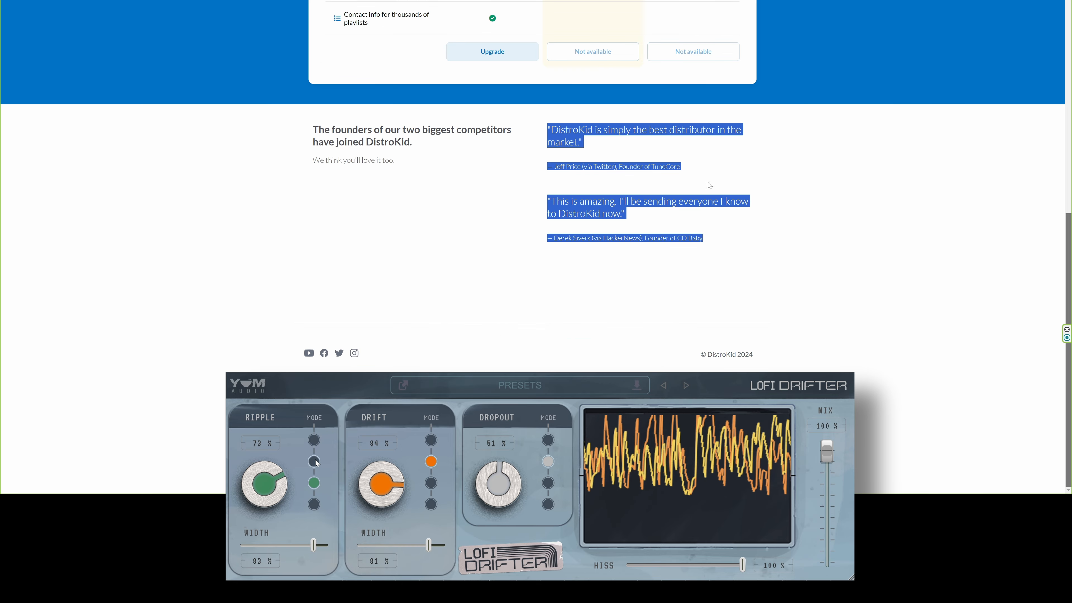
{"action": "left_click", "coordinate": [314, 462]}
Raise Ripple to 100% and adjust Drift to 69%.
{"action": "left_click_drag", "start_coordinate": [389, 483], "coordinate": [389, 489]}
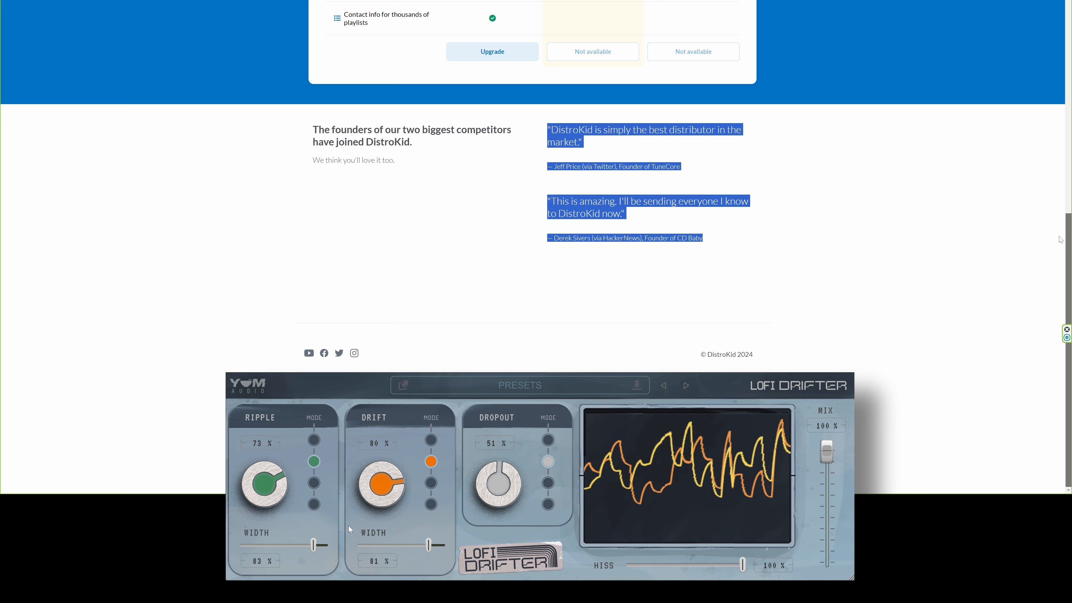
{"action": "left_click_drag", "start_coordinate": [272, 489], "coordinate": [339, 399]}
{"action": "left_click_drag", "start_coordinate": [1071, 239], "coordinate": [1070, 88]}
{"action": "left_click_drag", "start_coordinate": [384, 494], "coordinate": [383, 478]}
{"action": "left_click_drag", "start_coordinate": [1070, 89], "coordinate": [1071, 49]}
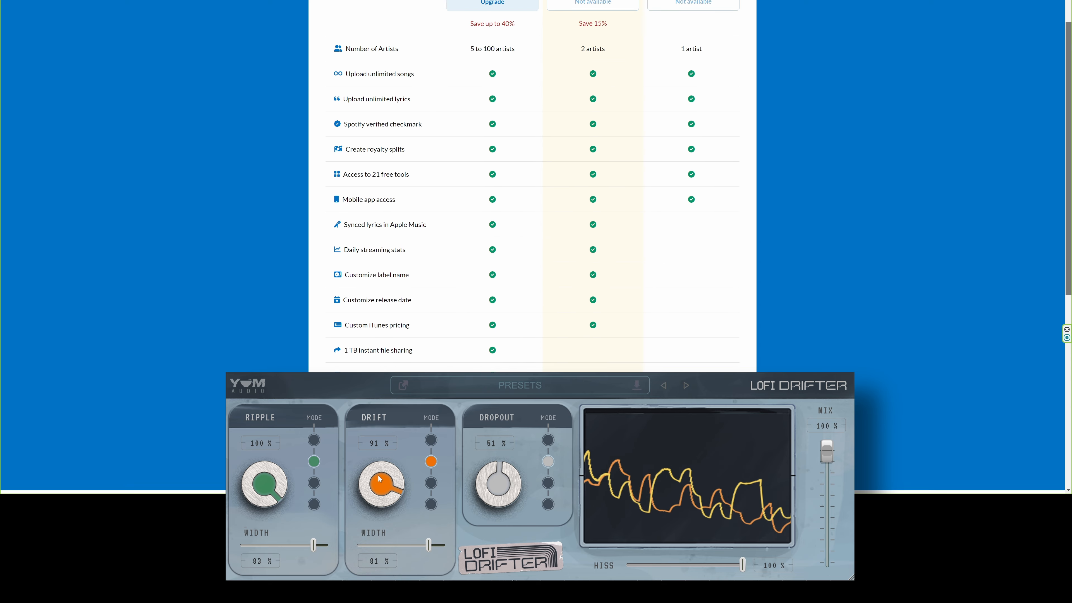
{"action": "left_click_drag", "start_coordinate": [383, 479], "coordinate": [384, 490]}
{"action": "left_click_drag", "start_coordinate": [1070, 49], "coordinate": [1071, 0]}
Lower Dropout to 25% and the Drift Width to 78%.
{"action": "left_click_drag", "start_coordinate": [501, 487], "coordinate": [501, 477]}
{"action": "left_click_drag", "start_coordinate": [427, 537], "coordinate": [424, 537]}
{"action": "left_click_drag", "start_coordinate": [1068, 0], "coordinate": [1064, 29]}
{"action": "left_click_drag", "start_coordinate": [495, 479], "coordinate": [484, 511]}
{"action": "left_click_drag", "start_coordinate": [1064, 29], "coordinate": [1063, 32]}
{"action": "left_click_drag", "start_coordinate": [484, 511], "coordinate": [482, 517]}
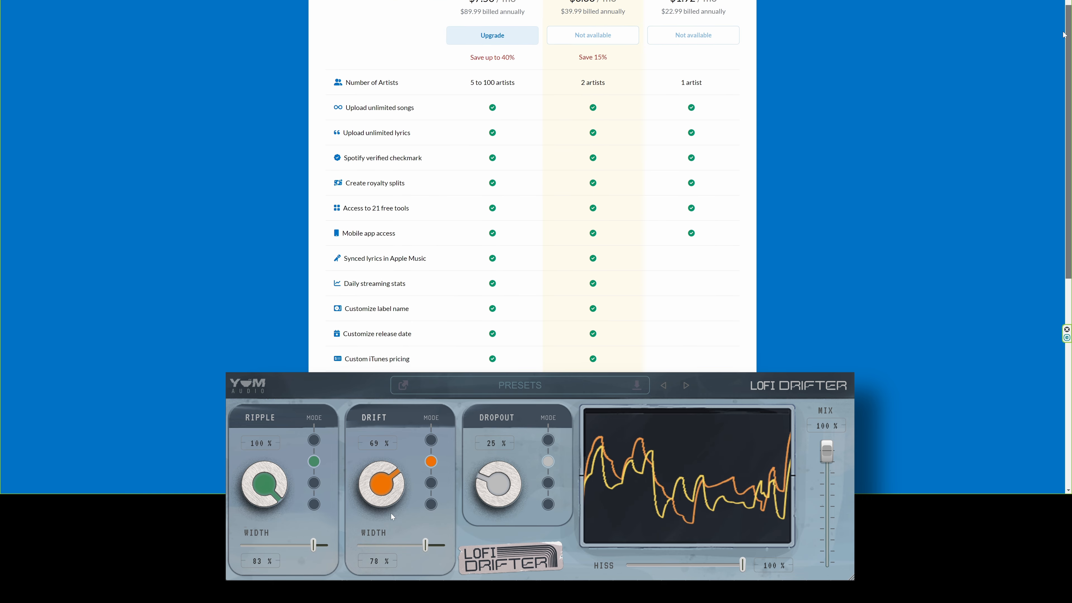
Reduce Drift to 56% and the Ripple Width to 81%.
{"action": "left_click_drag", "start_coordinate": [391, 513], "coordinate": [390, 529]}
{"action": "left_click_drag", "start_coordinate": [314, 550], "coordinate": [310, 554]}
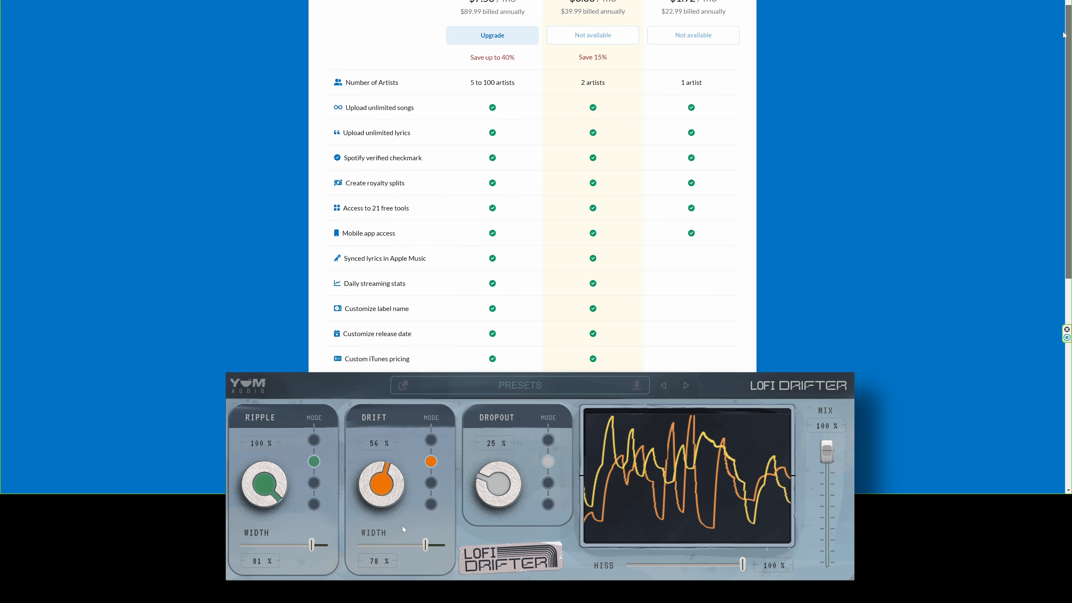
Lower Hiss to 78% and reduce the overall Mix of the effect.
{"action": "left_click_drag", "start_coordinate": [742, 564], "coordinate": [709, 563]}
{"action": "left_click_drag", "start_coordinate": [827, 457], "coordinate": [827, 461]}
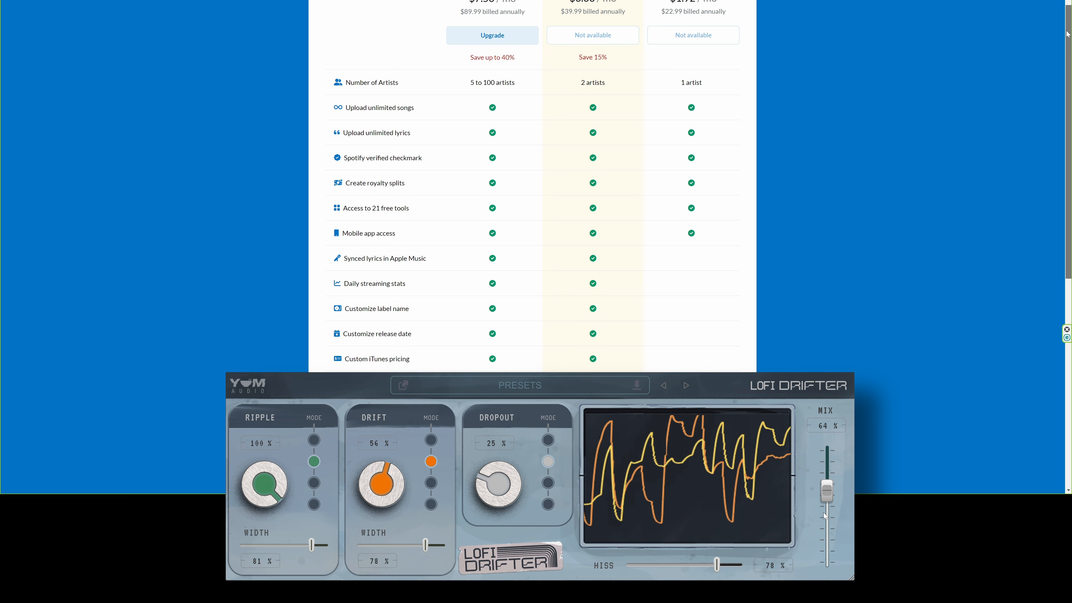
{"action": "left_click_drag", "start_coordinate": [827, 461], "coordinate": [826, 530]}
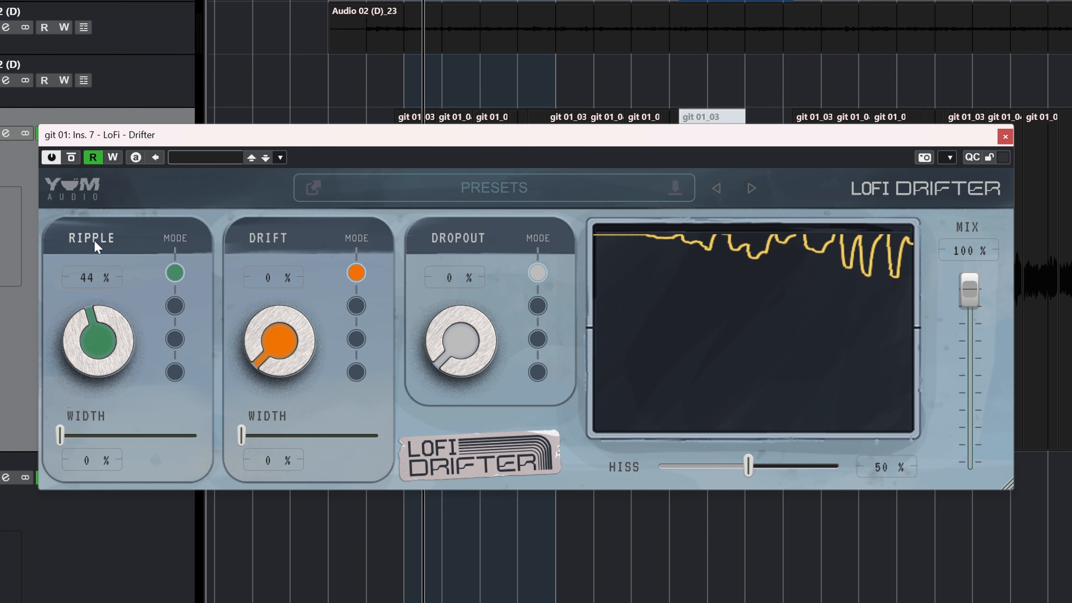
Audition Ripple's second, third and fourth modes on the git 01 track with Ripple at 84%.
{"action": "left_click", "coordinate": [173, 307]}
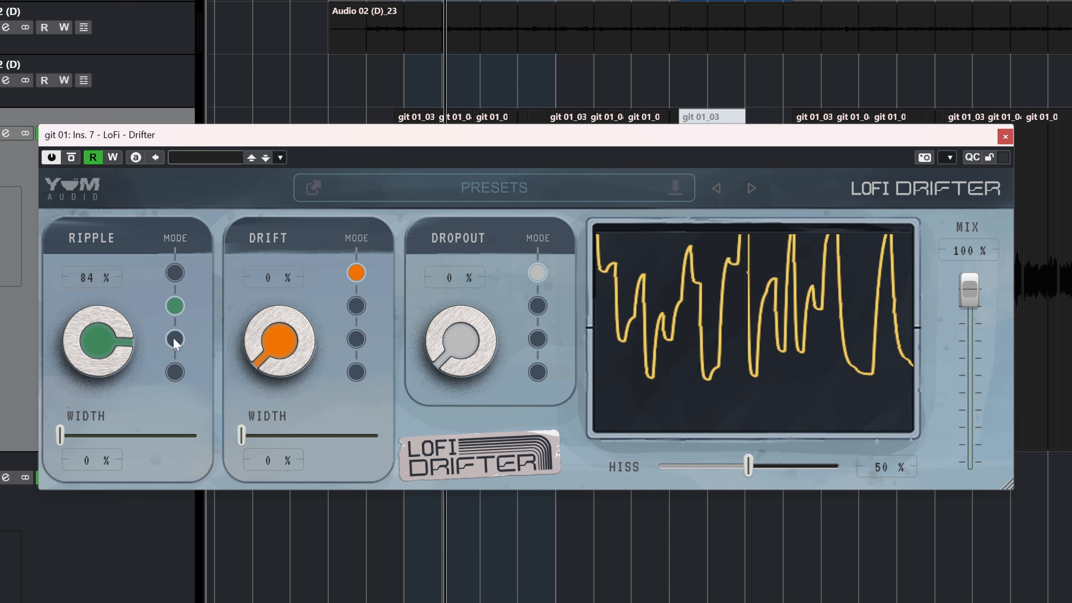
{"action": "left_click", "coordinate": [174, 339]}
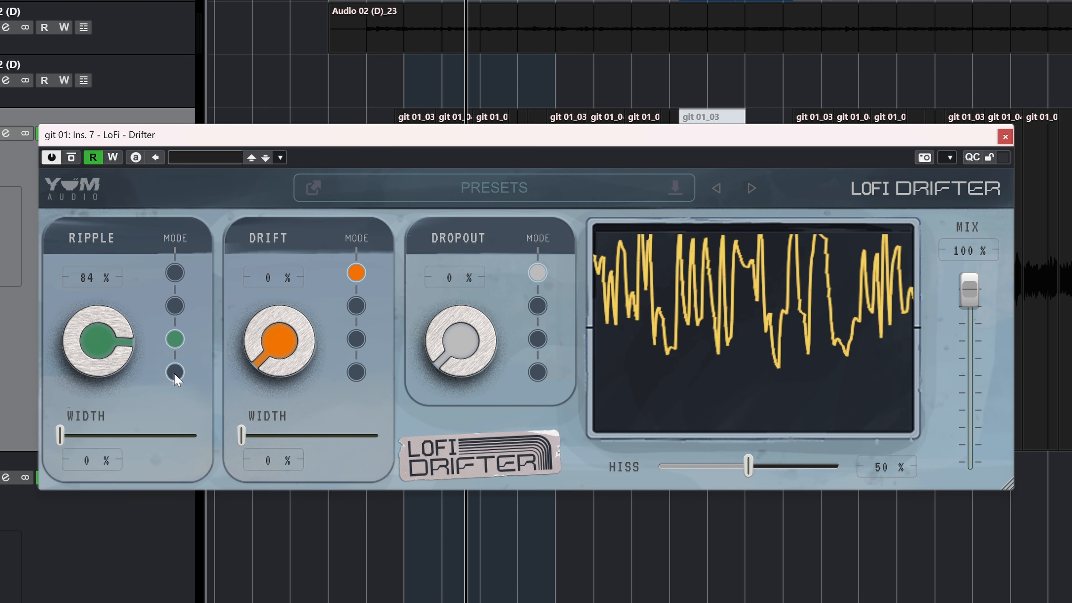
{"action": "left_click", "coordinate": [174, 373]}
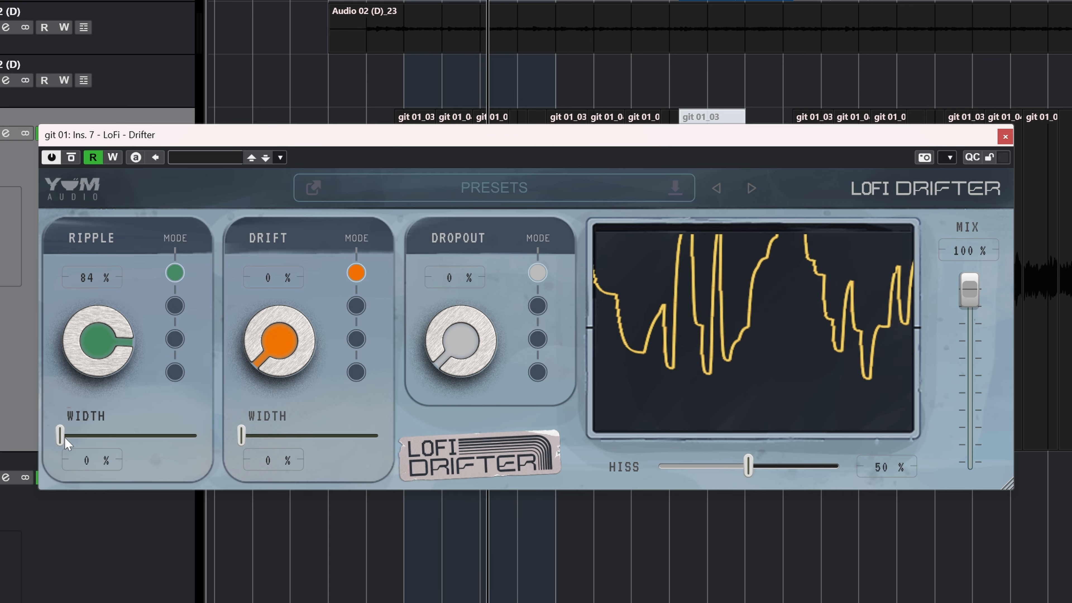
Widen Ripple to 99% and set Drift to 81% in its third mode with a Width of 100%.
{"action": "left_click_drag", "start_coordinate": [60, 435], "coordinate": [166, 435]}
{"action": "left_click_drag", "start_coordinate": [277, 458], "coordinate": [324, 465]}
{"action": "left_click_drag", "start_coordinate": [288, 341], "coordinate": [291, 294]}
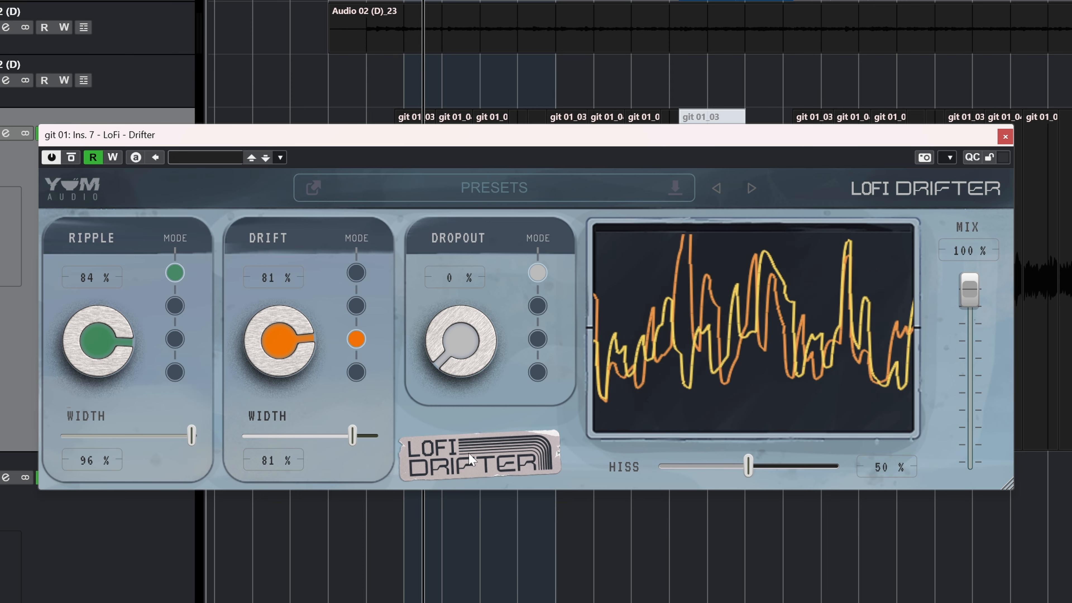
{"action": "left_click_drag", "start_coordinate": [360, 436], "coordinate": [381, 436]}
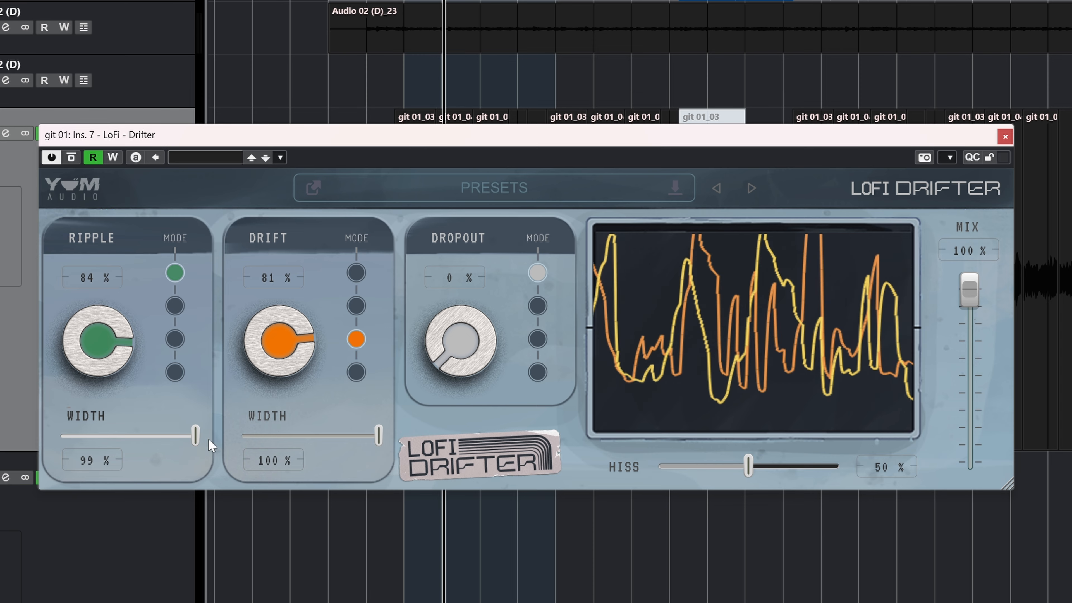
{"action": "left_click_drag", "start_coordinate": [211, 443], "coordinate": [468, 309]}
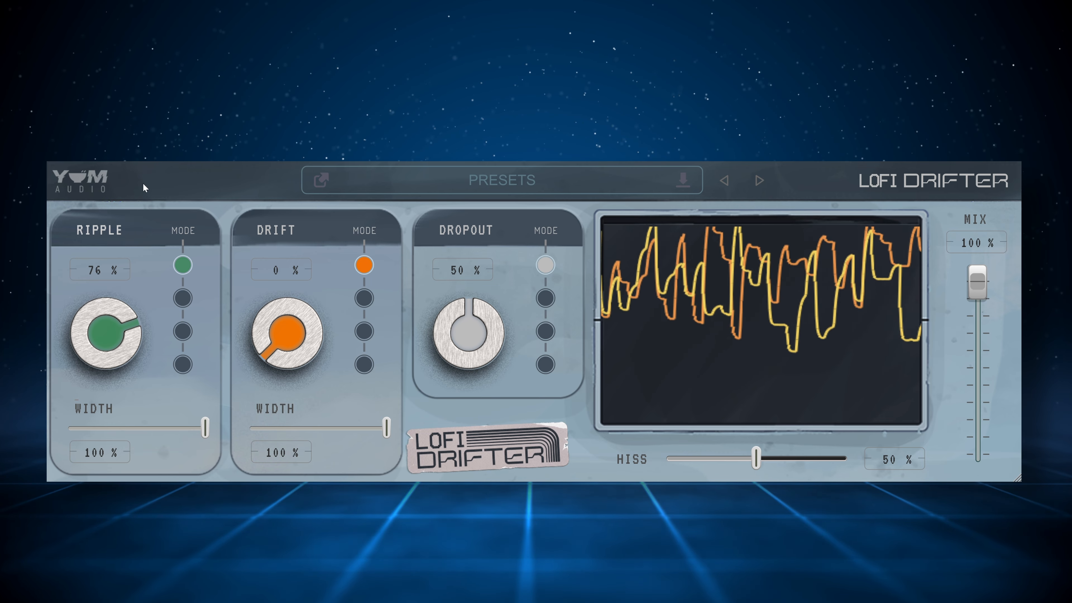
Set Ripple to 100% in its third mode and Drift to 85% in its third mode.
{"action": "left_click", "coordinate": [182, 300]}
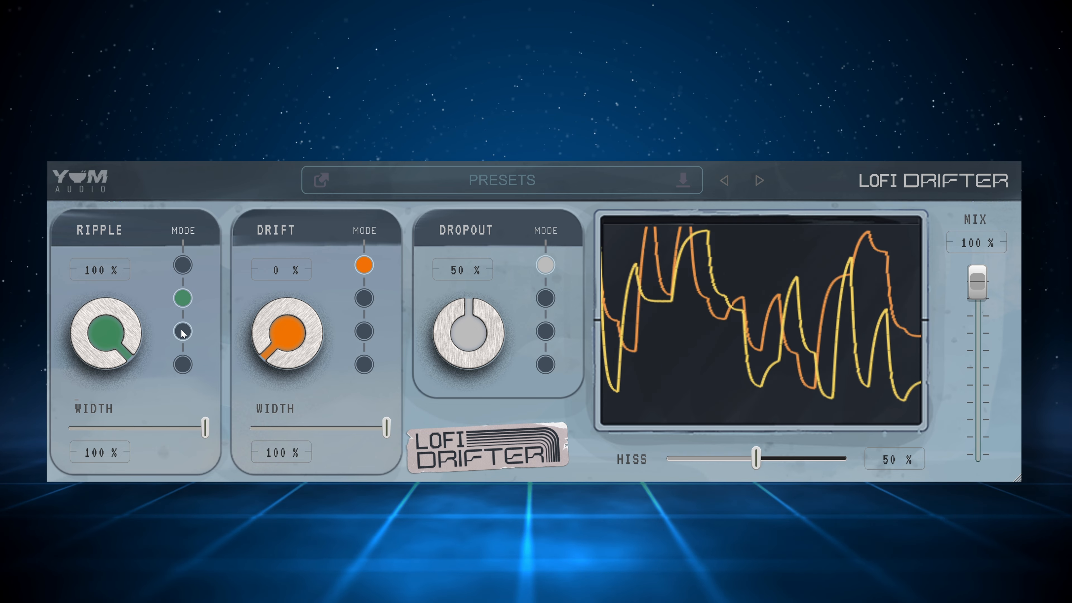
{"action": "left_click", "coordinate": [182, 331]}
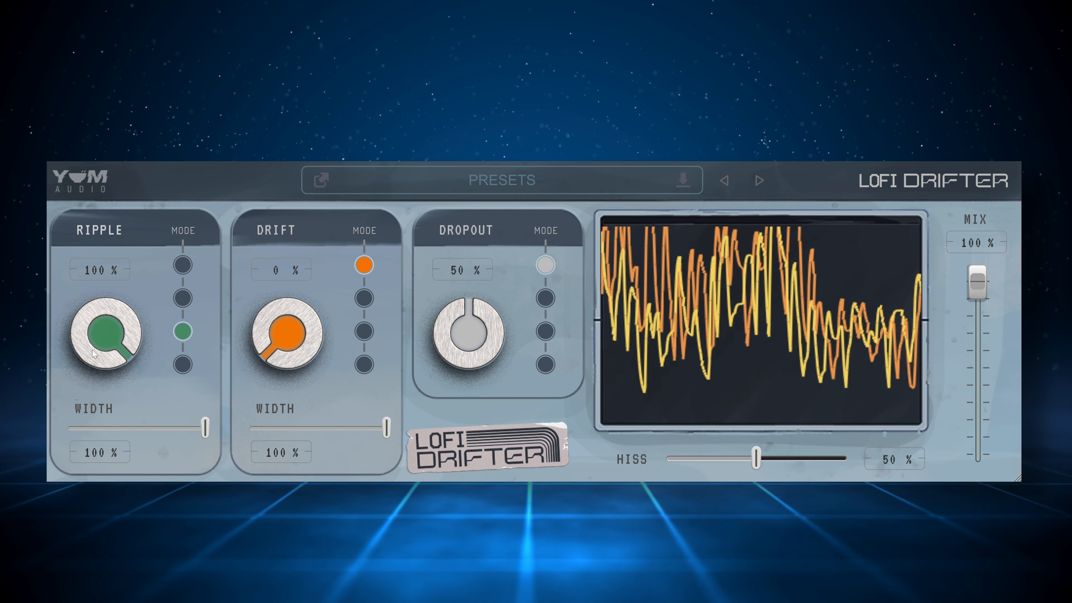
{"action": "left_click_drag", "start_coordinate": [269, 356], "coordinate": [347, 175]}
{"action": "left_click", "coordinate": [364, 331]}
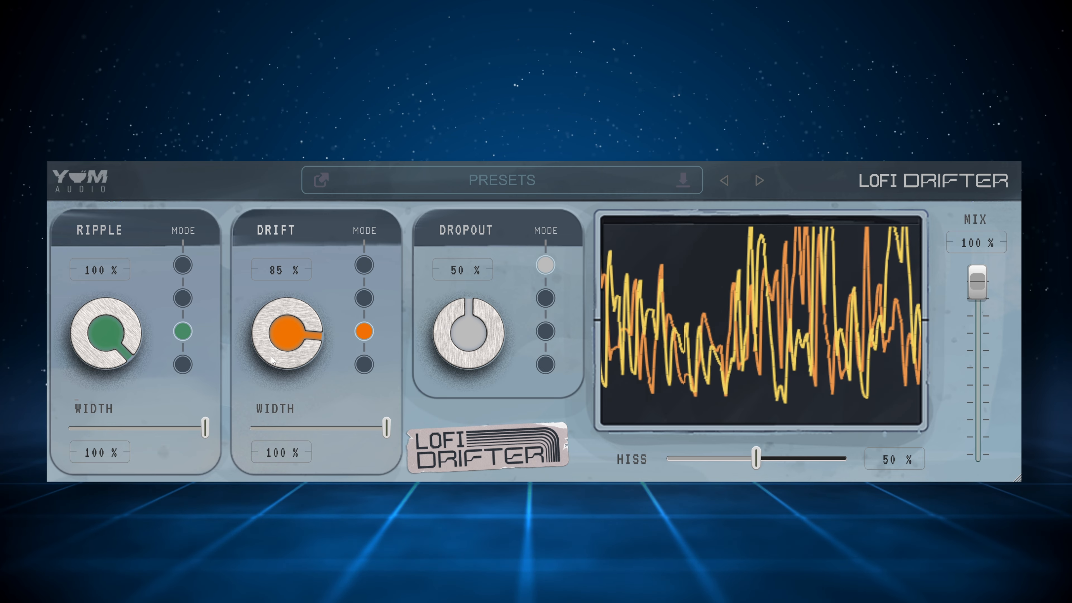
Back Drift off to 64% and Ripple to 94%, and reduce the overall Mix.
{"action": "left_click_drag", "start_coordinate": [273, 386], "coordinate": [270, 396]}
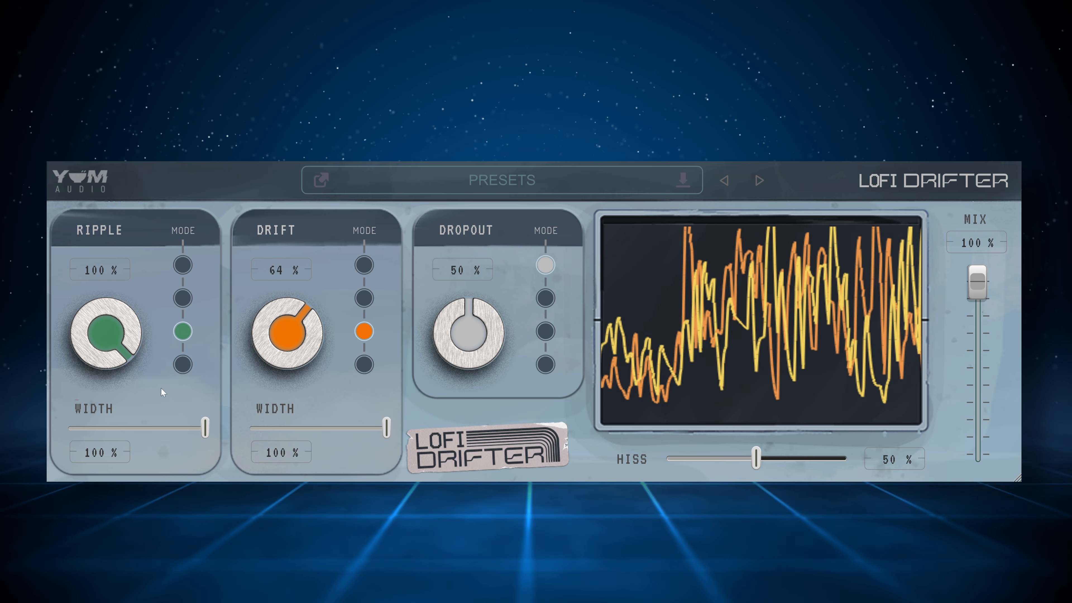
{"action": "left_click_drag", "start_coordinate": [106, 359], "coordinate": [98, 373]}
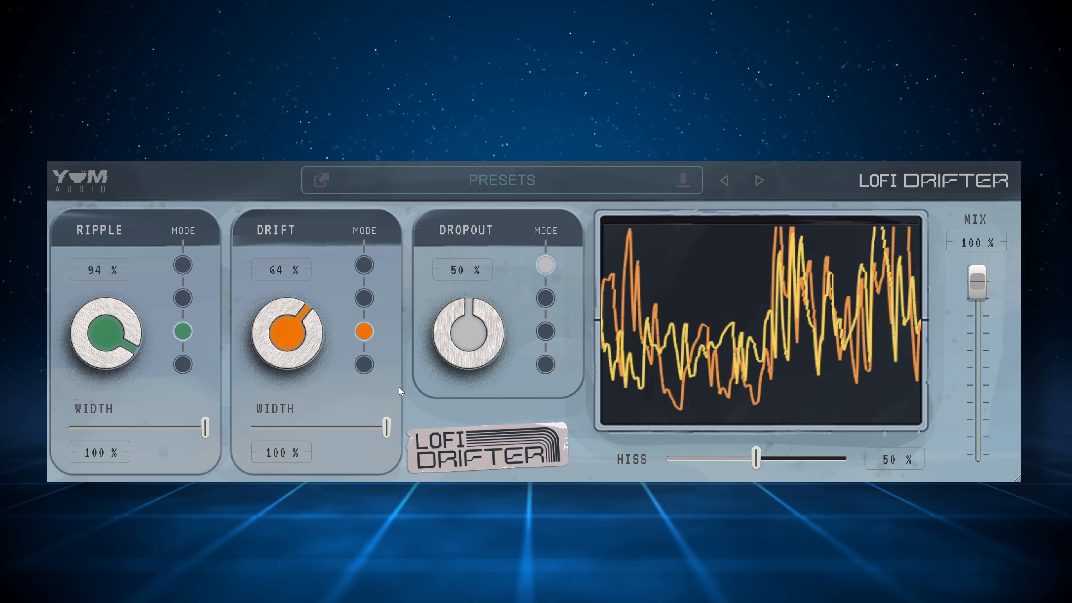
{"action": "left_click_drag", "start_coordinate": [983, 321], "coordinate": [967, 382]}
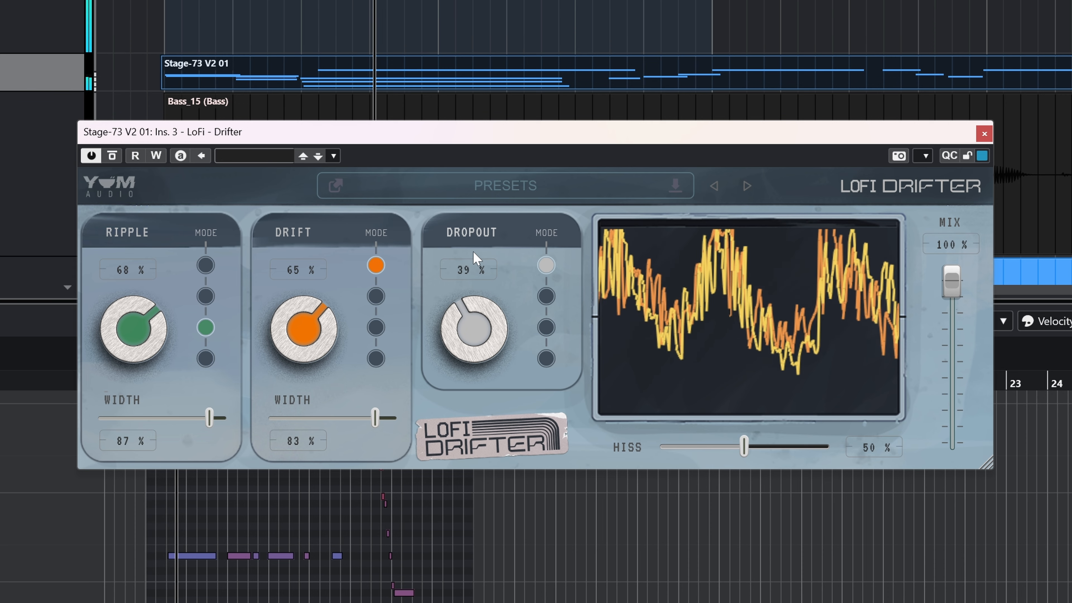
Set Dropout to 19% in its third mode and lower the Mix to 79% on the Stage-73 V2 01 track.
{"action": "left_click", "coordinate": [546, 327]}
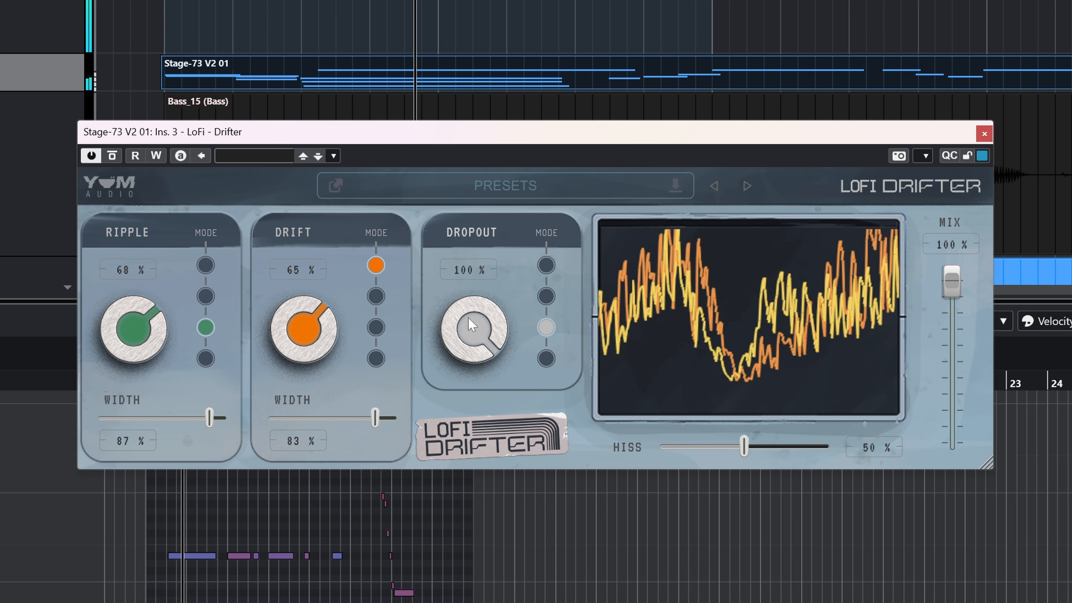
{"action": "left_click_drag", "start_coordinate": [468, 317], "coordinate": [485, 486]}
{"action": "left_click_drag", "start_coordinate": [948, 293], "coordinate": [956, 325]}
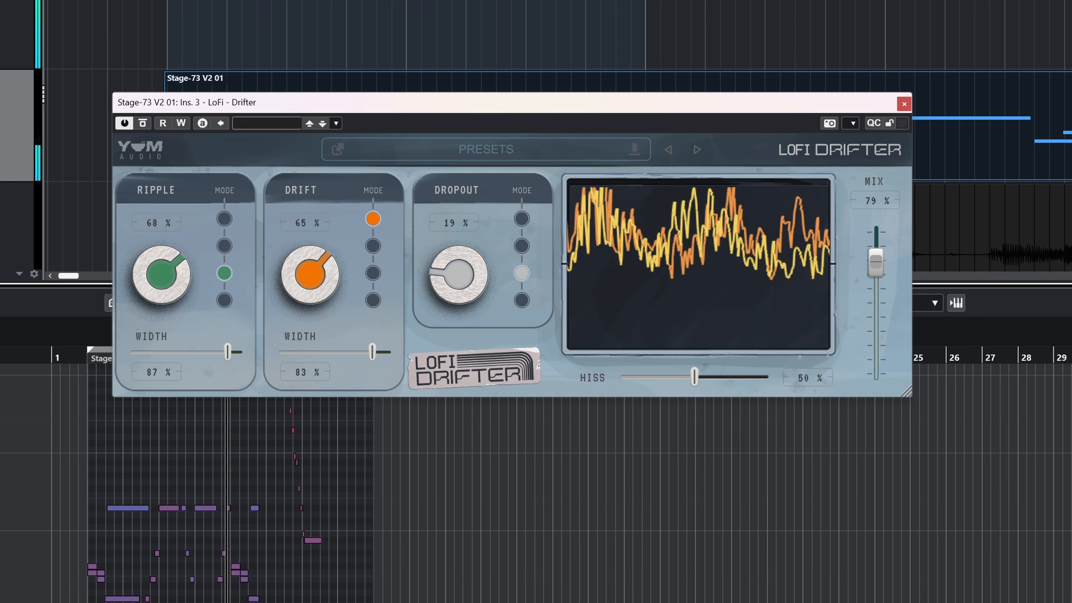
Freeze the Stage-73 V2 01 track with inserts included and instruments unloaded when frozen, and adjust its mixer channel's fader.
{"action": "left_click", "coordinate": [1, 164]}
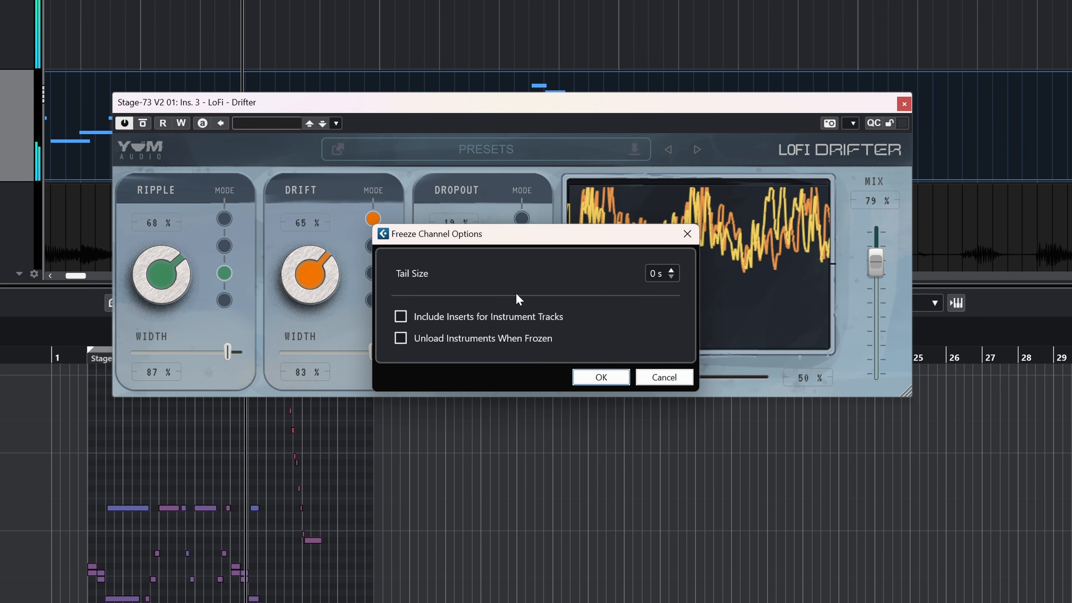
{"action": "left_click", "coordinate": [476, 322]}
{"action": "left_click", "coordinate": [471, 340]}
{"action": "left_click", "coordinate": [602, 377]}
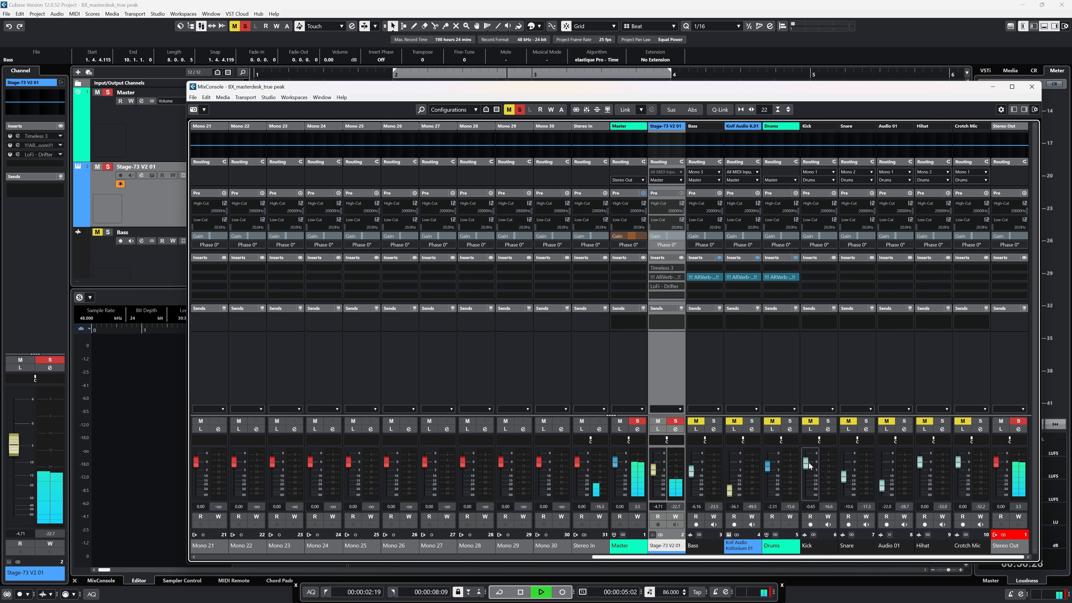
{"action": "left_click_drag", "start_coordinate": [654, 474], "coordinate": [654, 470]}
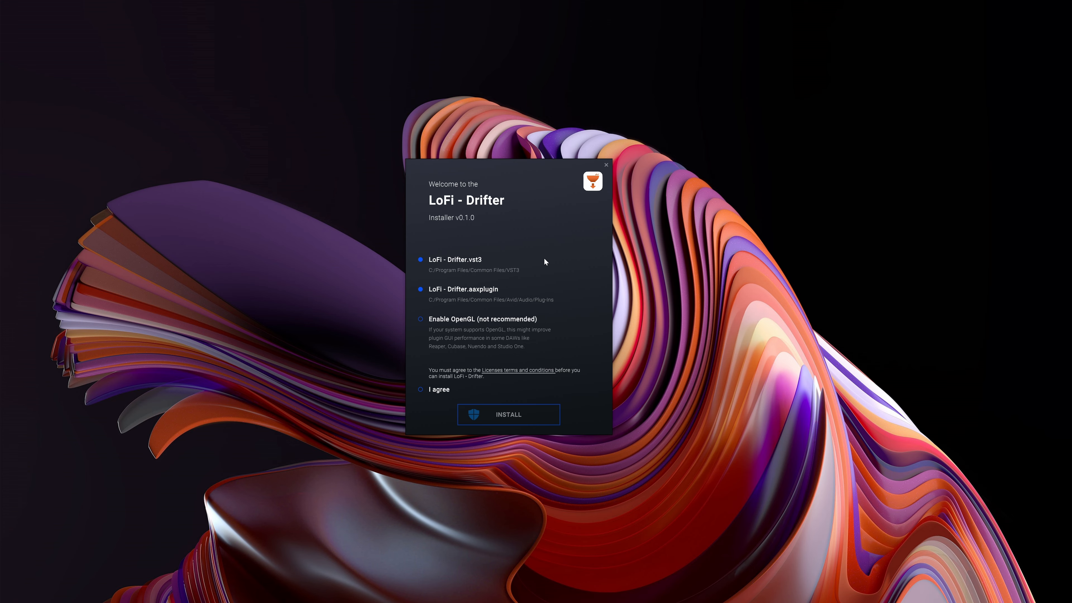
{"action": "left_click", "coordinate": [544, 262]}
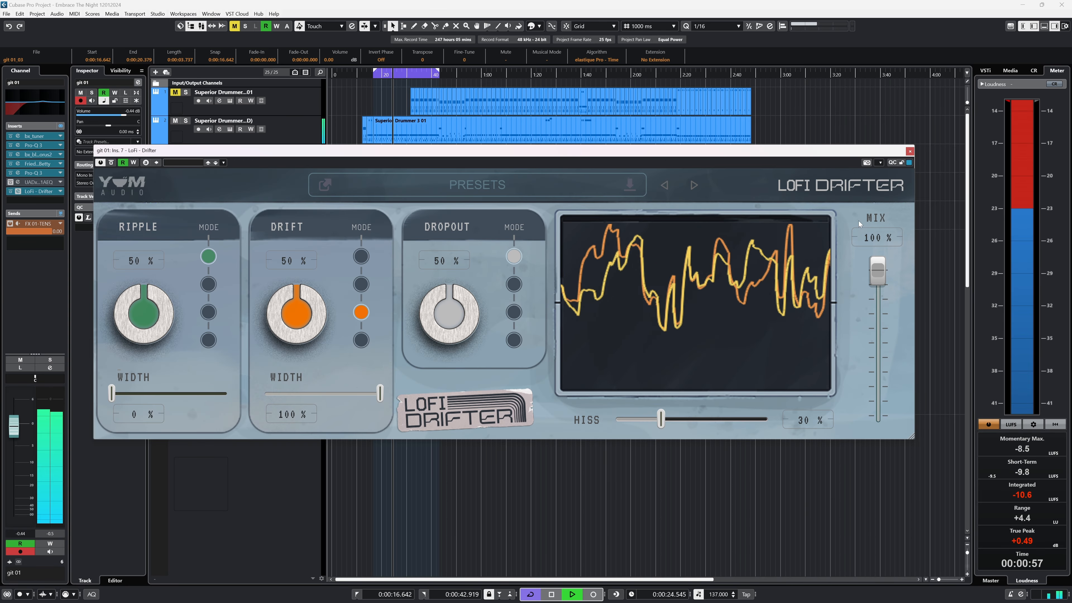
Reduce the Mix amount of the LoFi Drifter insert on the git 01 track.
{"action": "left_click_drag", "start_coordinate": [878, 271], "coordinate": [883, 347]}
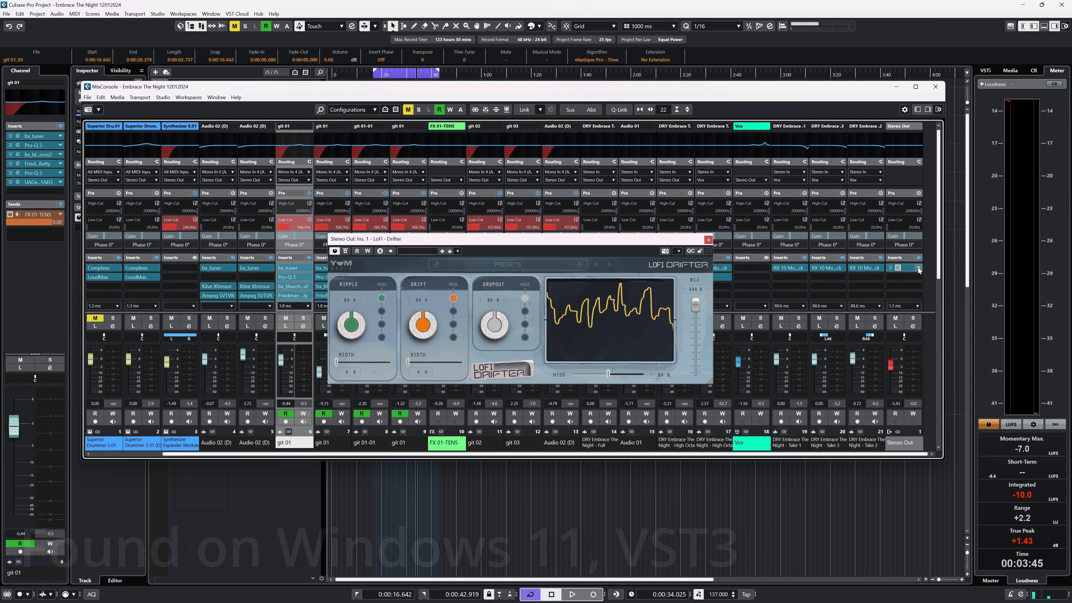
Reload LoFi - Drifter twice in the first insert slot of the Stereo Out channel and move its window clear of that slot.
{"action": "left_click", "coordinate": [919, 268]}
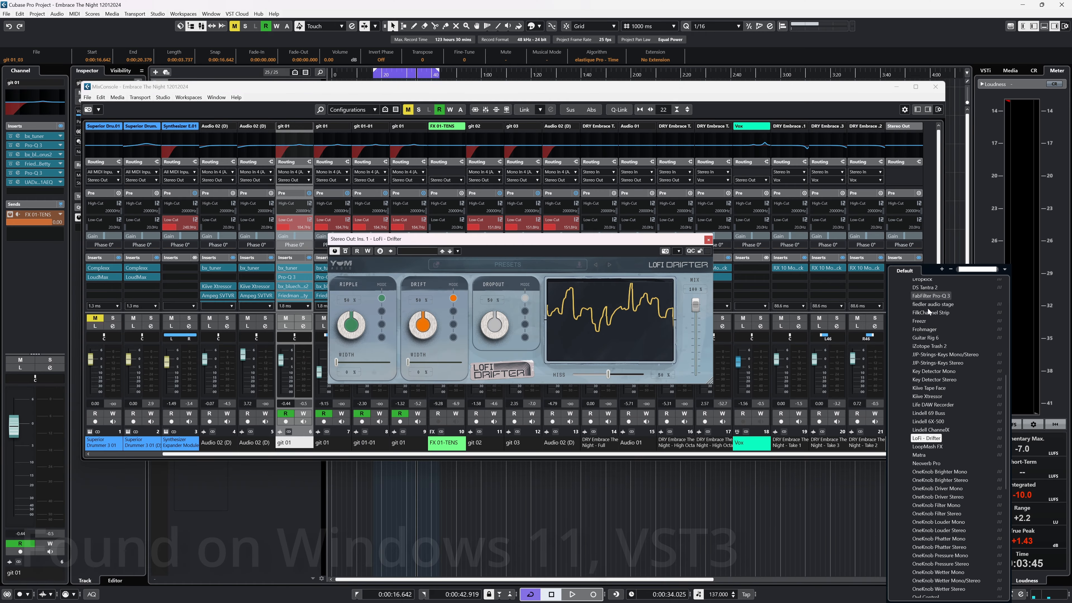
{"action": "left_click", "coordinate": [928, 439]}
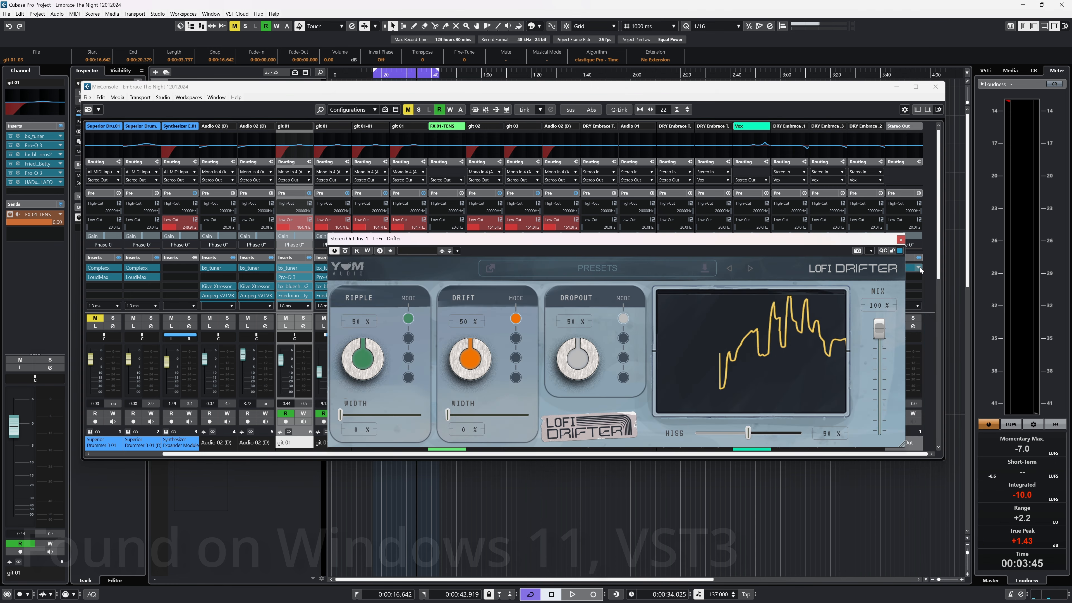
{"action": "left_click", "coordinate": [928, 439]}
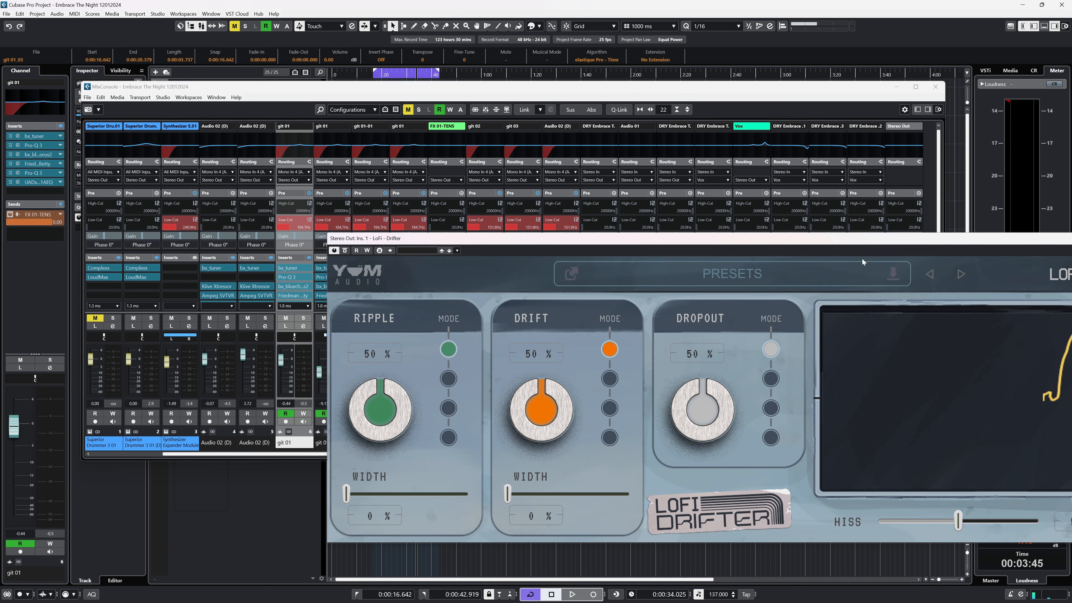
{"action": "left_click_drag", "start_coordinate": [854, 238], "coordinate": [541, 147]}
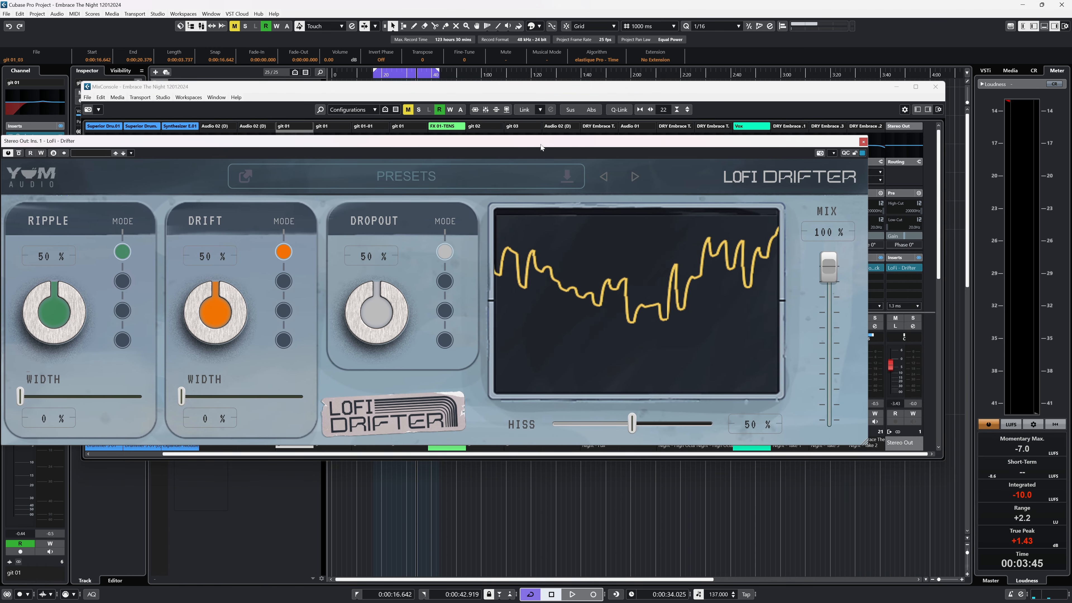
Close and reopen the LoFi Drifter editor from the Stereo Out insert, and move its enlarged window to uncover the Stereo Out channel.
{"action": "left_click", "coordinate": [918, 268]}
{"action": "key", "text": "Escape"}
{"action": "left_click", "coordinate": [863, 142]}
{"action": "left_click", "coordinate": [903, 268]}
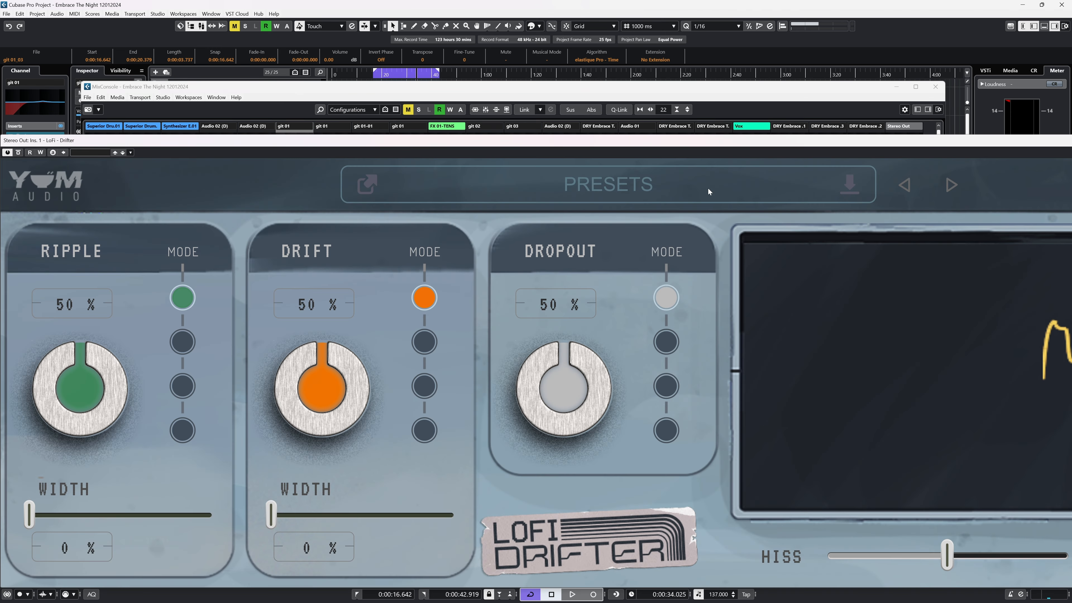
{"action": "left_click_drag", "start_coordinate": [723, 150], "coordinate": [174, 17]}
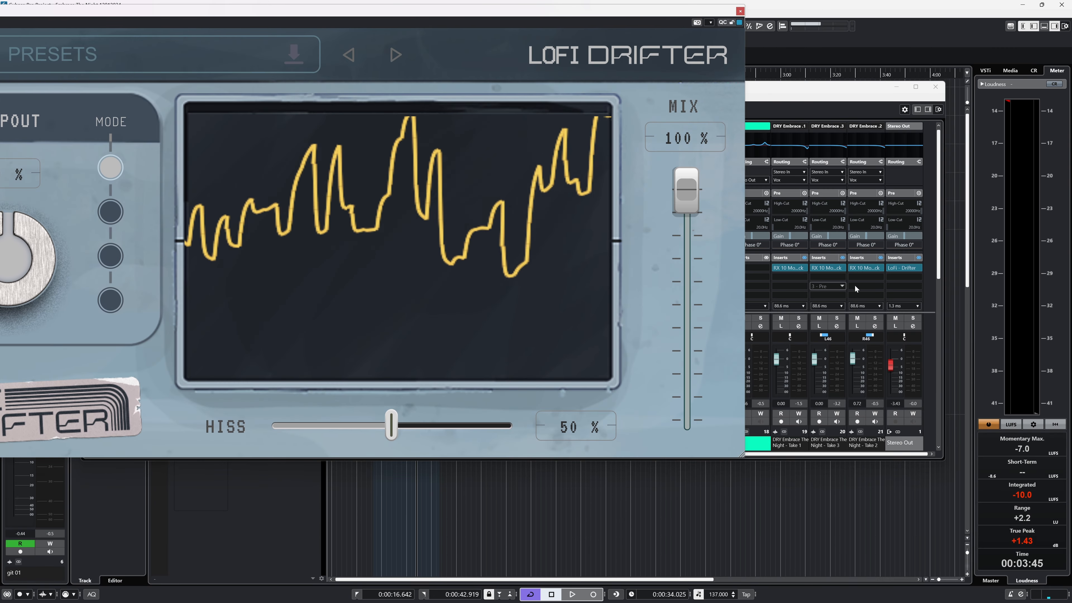